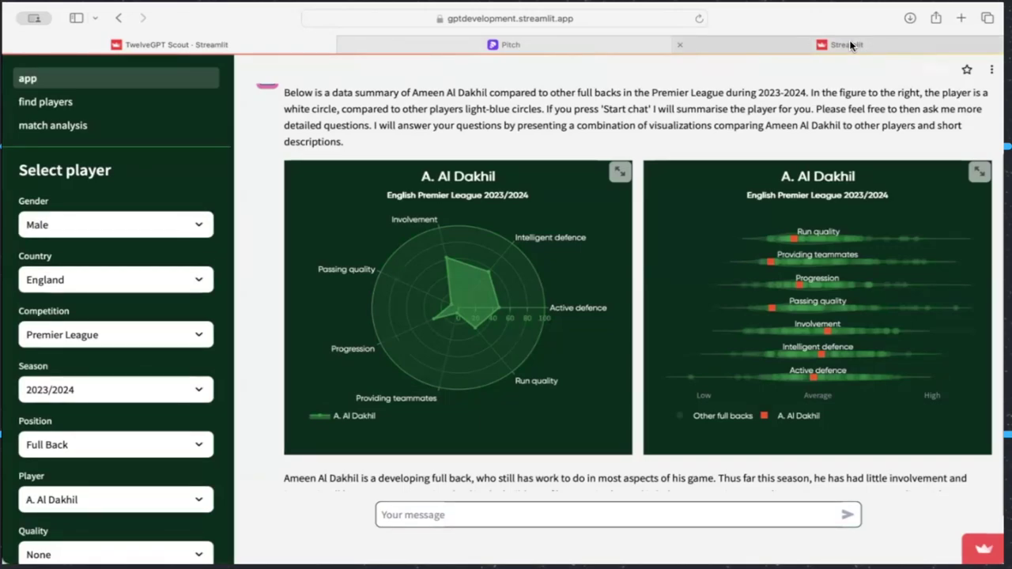
Step: Present the What Twelve Do deck from slide 11 and advance to 'Live match reports'
{"action": "left_click", "coordinate": [567, 45]}
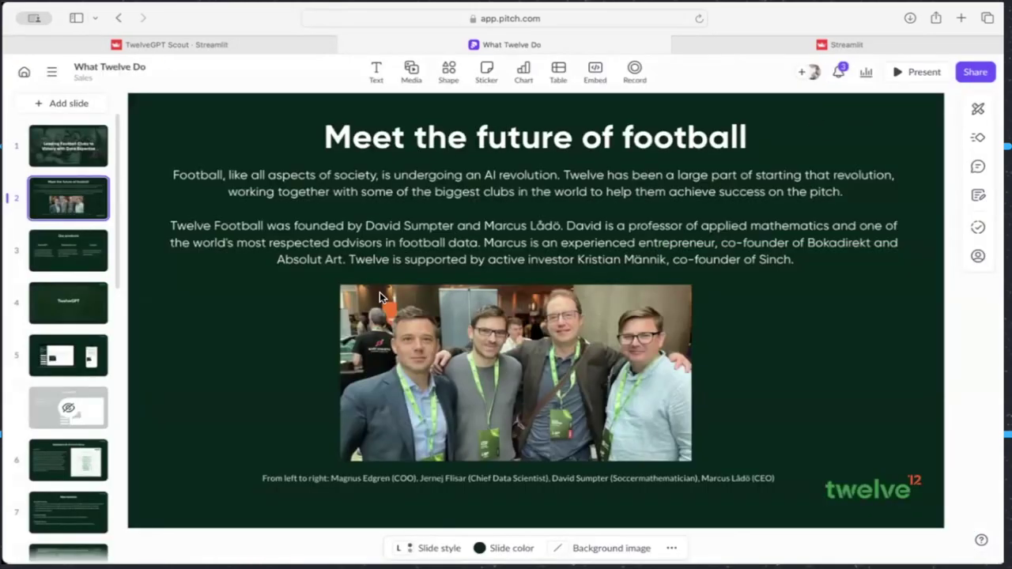
{"action": "scroll", "coordinate": [38, 475], "scroll_direction": "down", "scroll_amount": 10}
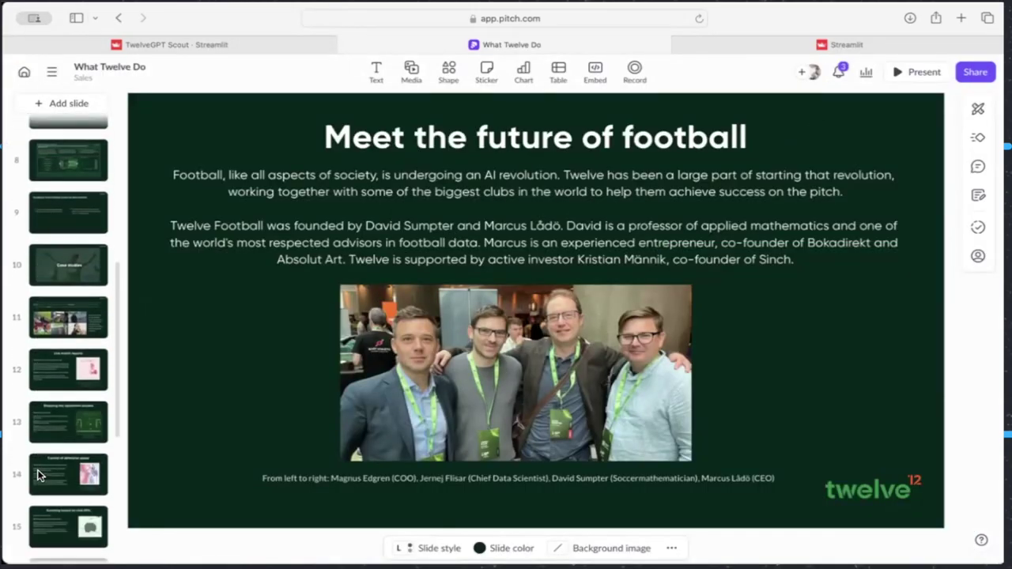
{"action": "scroll", "coordinate": [38, 474], "scroll_direction": "up", "scroll_amount": 2}
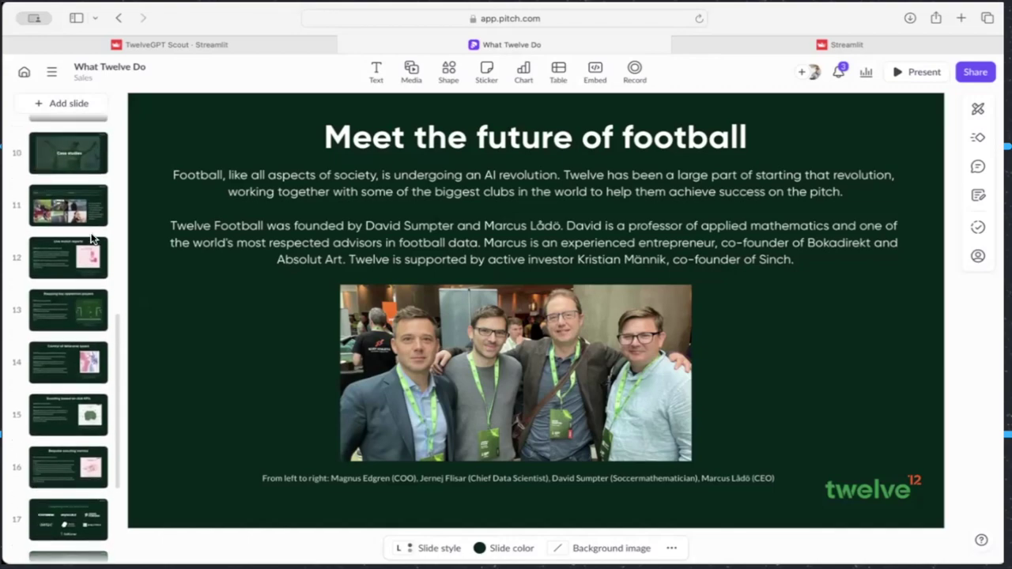
{"action": "left_click", "coordinate": [77, 209]}
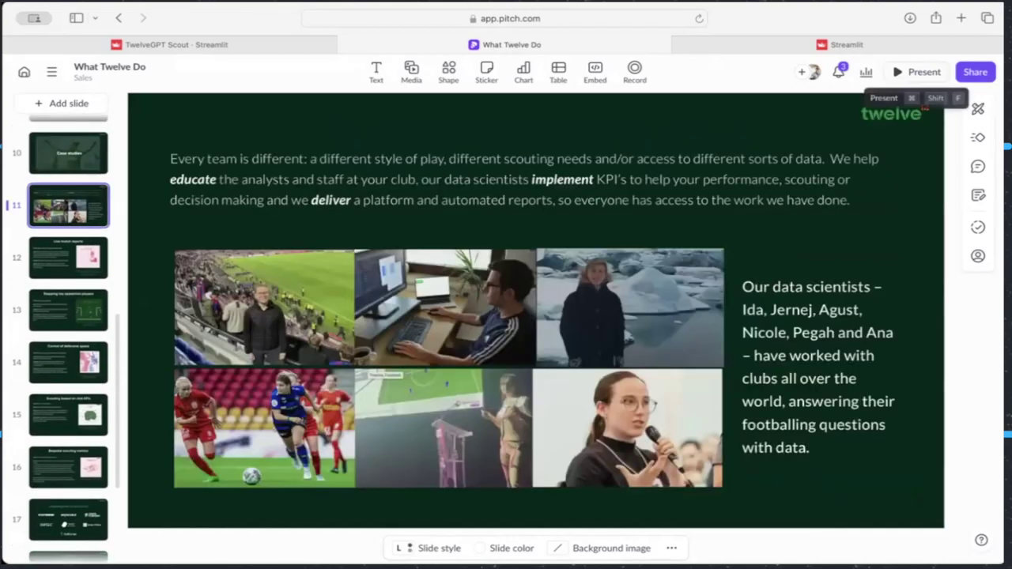
{"action": "left_click", "coordinate": [917, 72]}
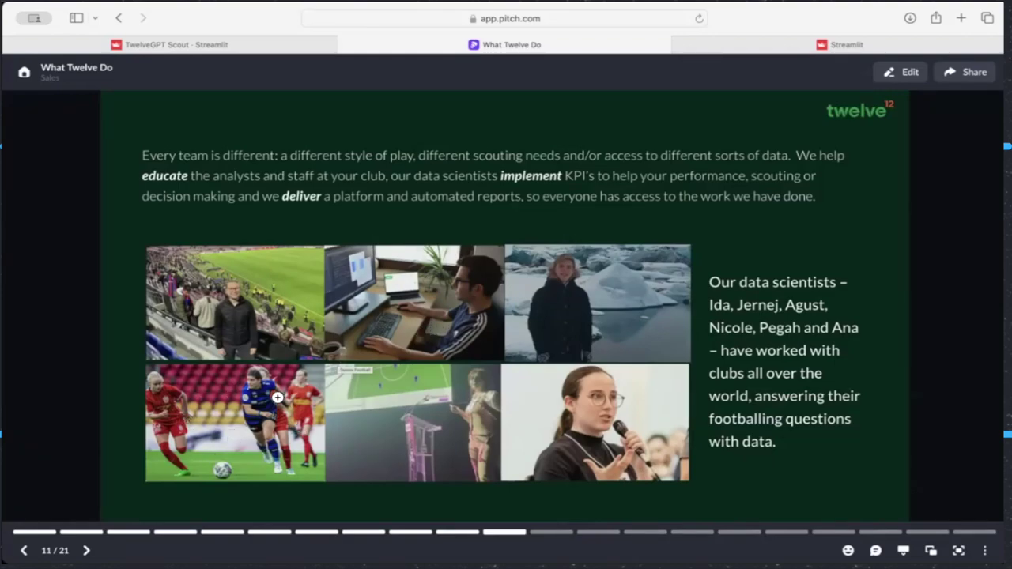
{"action": "left_click", "coordinate": [258, 457]}
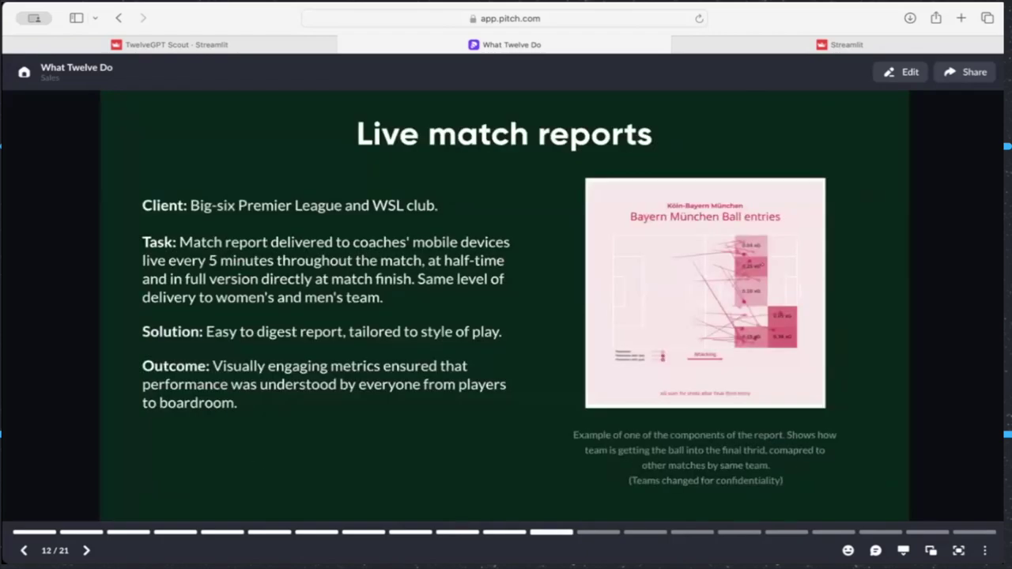
Step: Step forward to the 'Scouting based on club KPIs' slide, then back to the slide 5 mockup
{"action": "key", "text": "Right"}
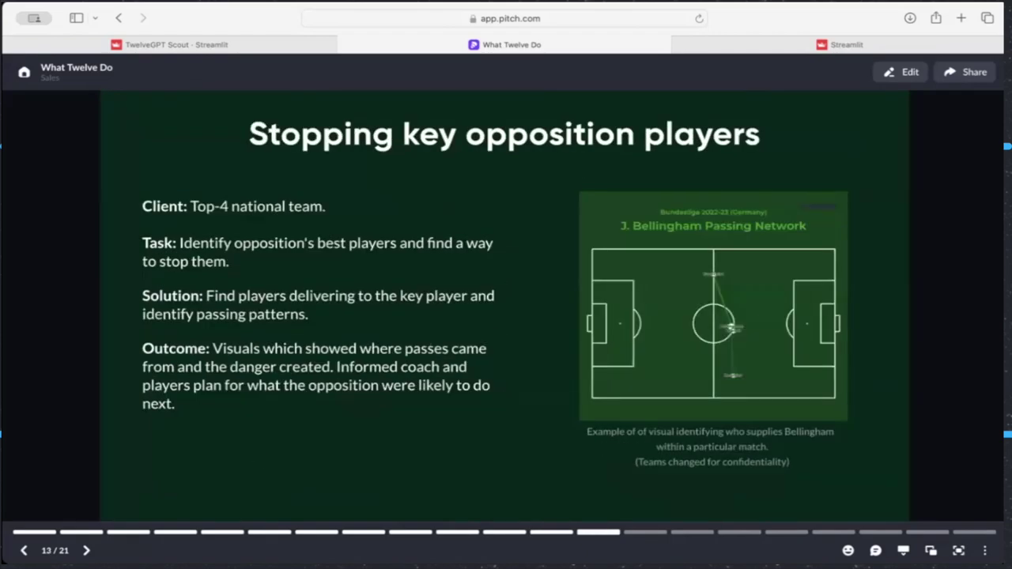
{"action": "key", "text": "Right"}
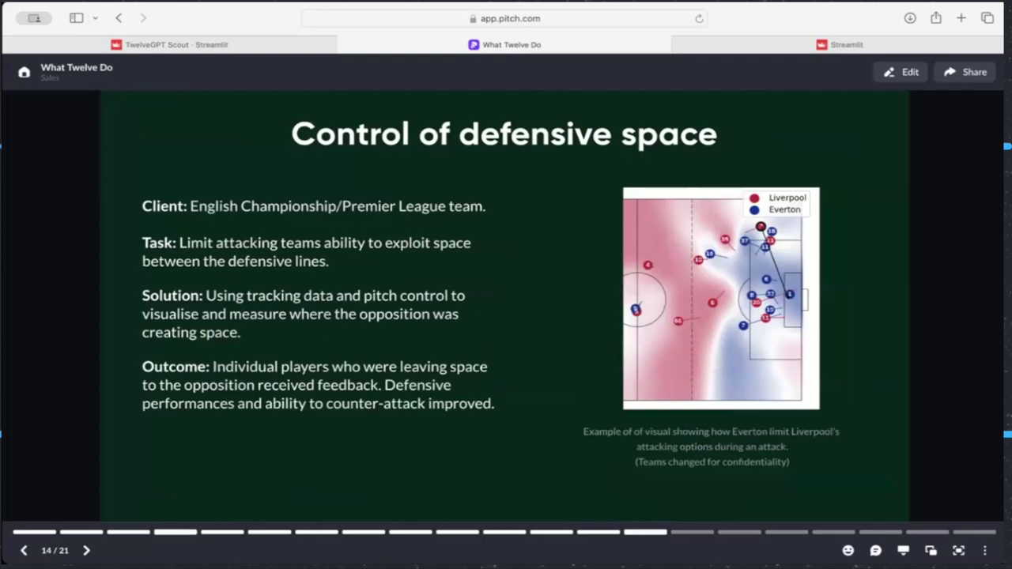
{"action": "key", "text": "Right"}
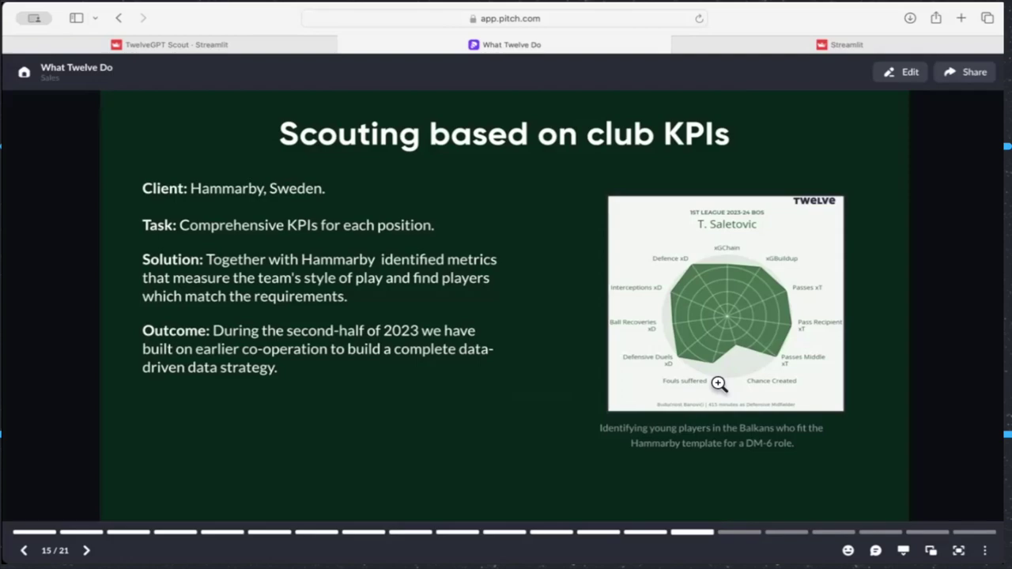
{"action": "key", "text": "Left"}
{"action": "key", "text": "Left"}
{"action": "key", "text": "Left"}
{"action": "key", "text": "Left"}
{"action": "key", "text": "Left"}
{"action": "key", "text": "Left"}
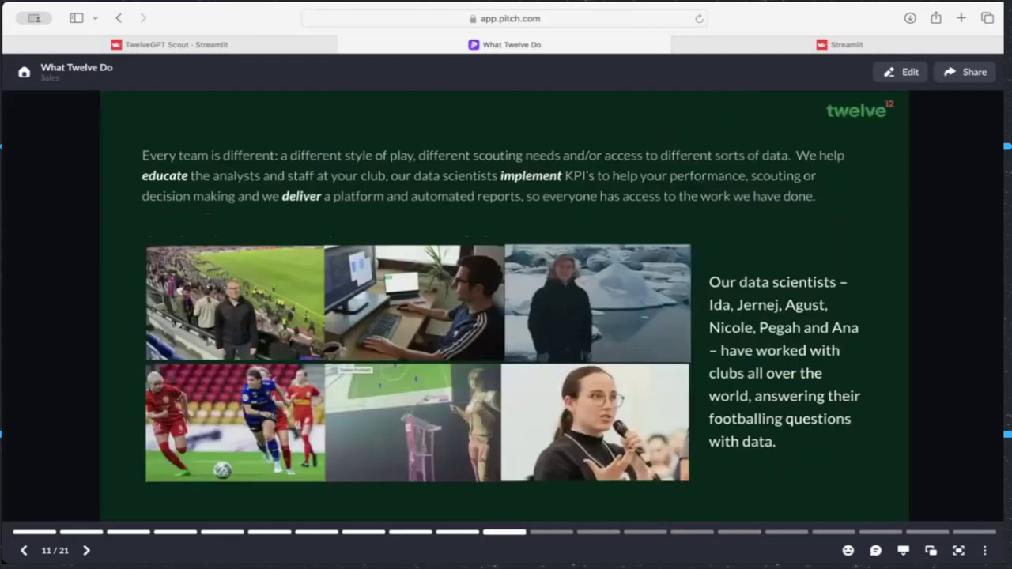
{"action": "key", "text": "Left"}
{"action": "key", "text": "Left"}
{"action": "key", "text": "Left"}
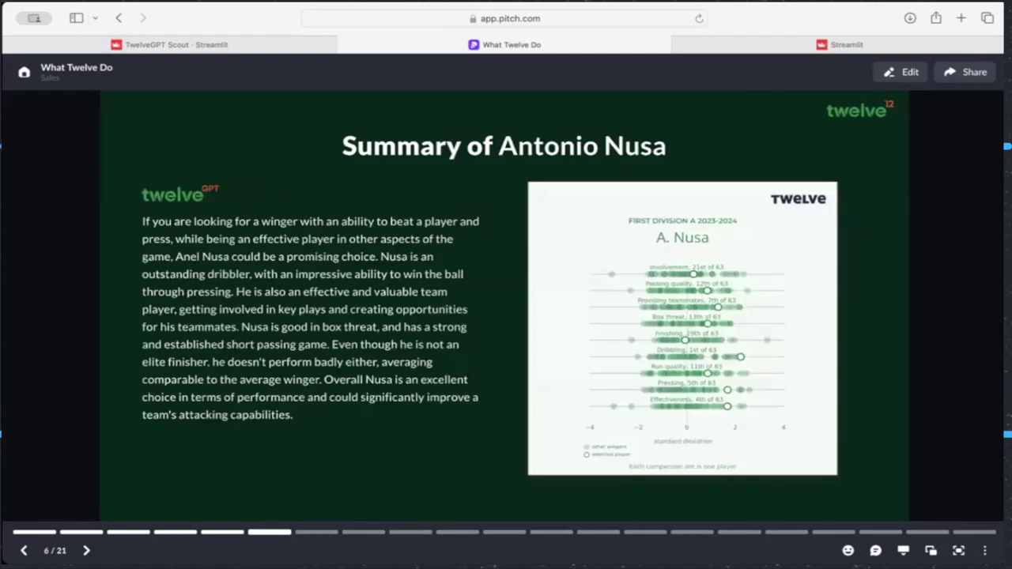
{"action": "key", "text": "Left"}
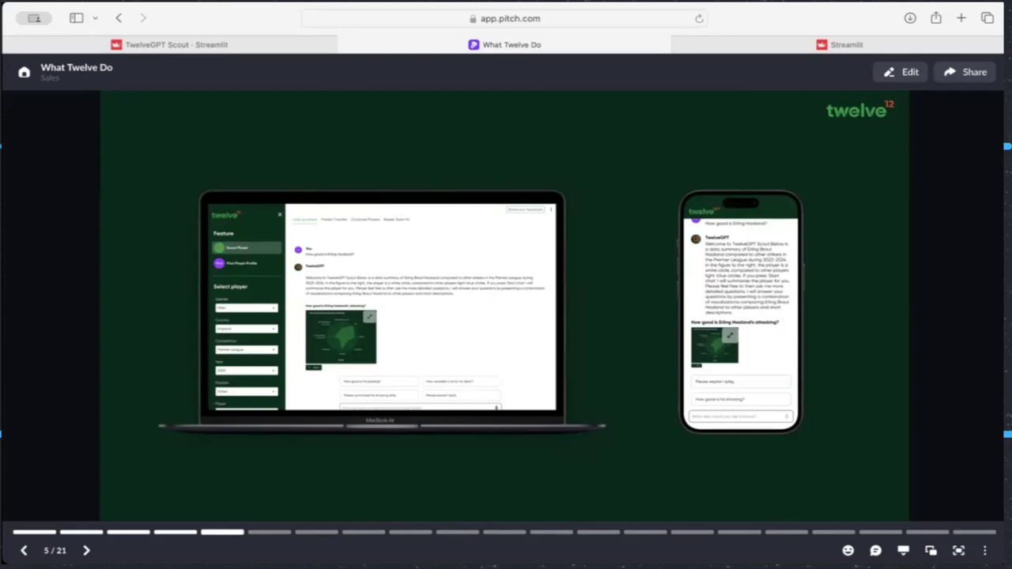
Step: Advance the deck to slide 6, 'Summary of Antonio Nusa'
{"action": "key", "text": "Right"}
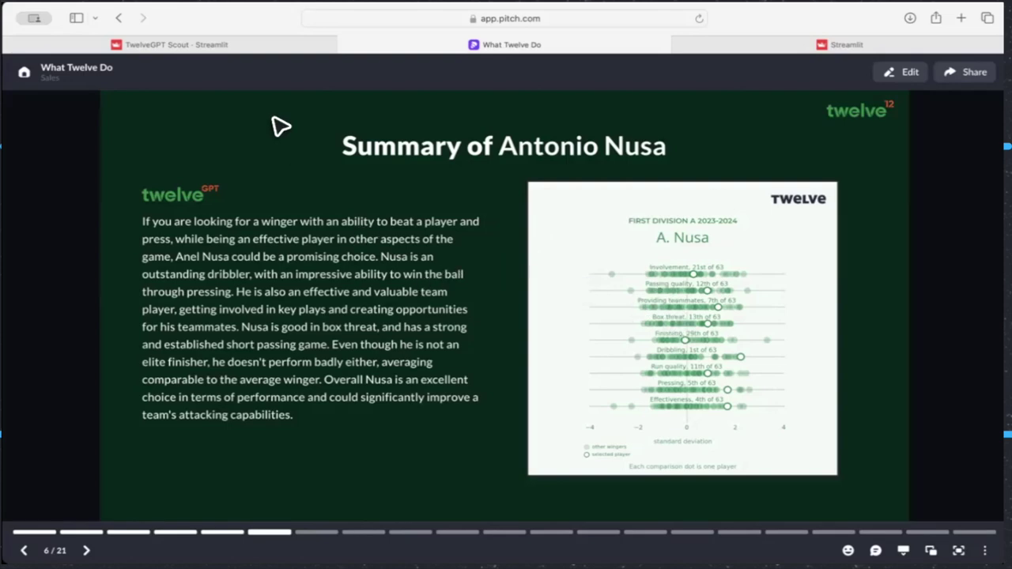
Step: Back in TwelveGPT Scout, keep Full Back as position and switch the competition to Championship
{"action": "left_click", "coordinate": [237, 45]}
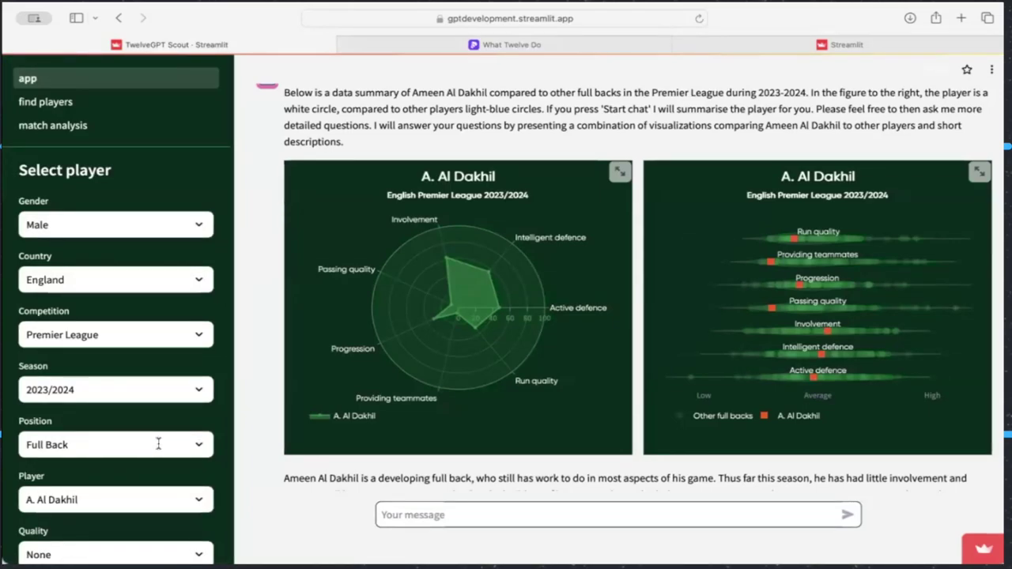
{"action": "scroll", "coordinate": [158, 444], "scroll_direction": "down", "scroll_amount": 2}
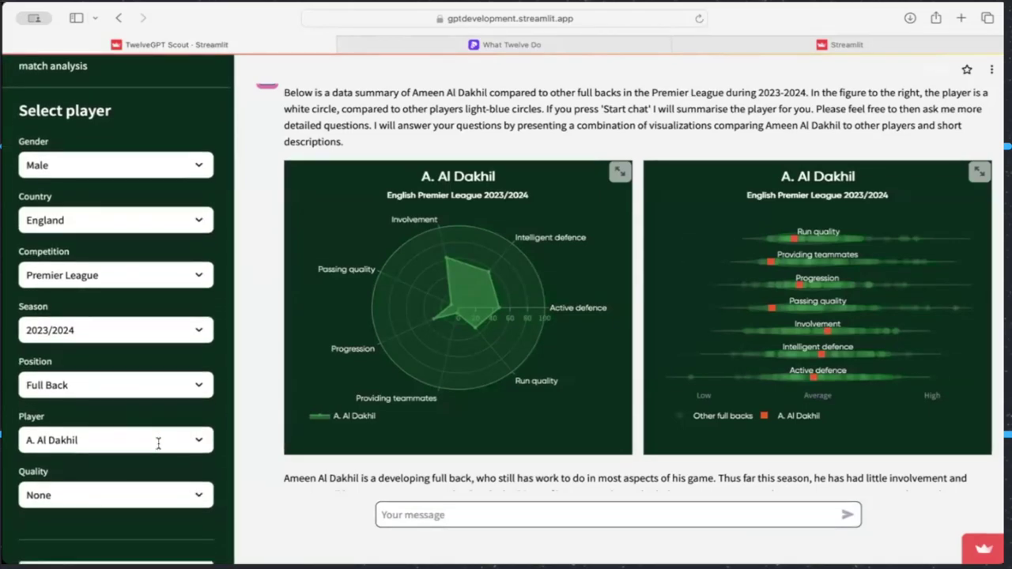
{"action": "left_click", "coordinate": [153, 386]}
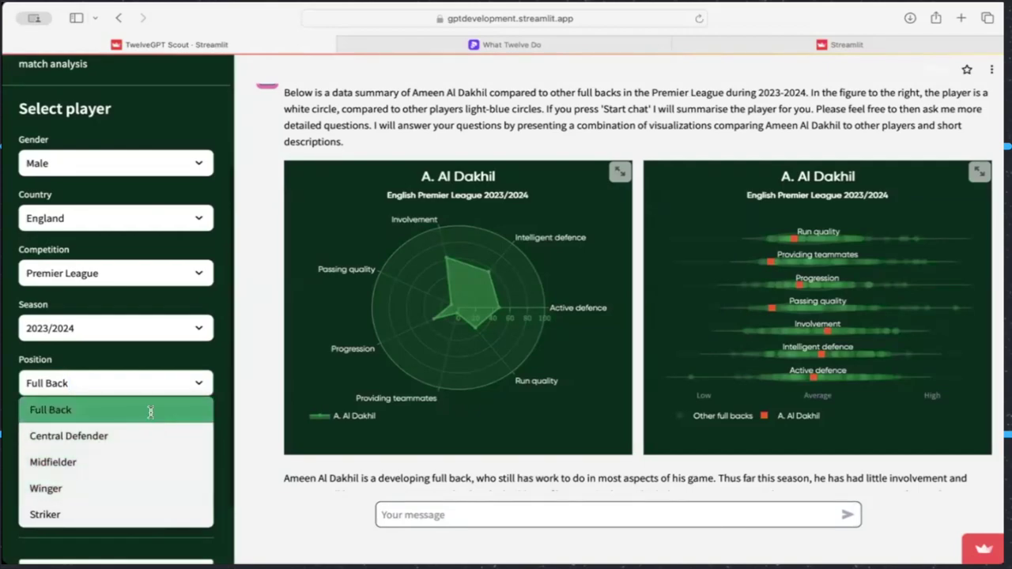
{"action": "left_click", "coordinate": [137, 354]}
{"action": "left_click", "coordinate": [130, 277]}
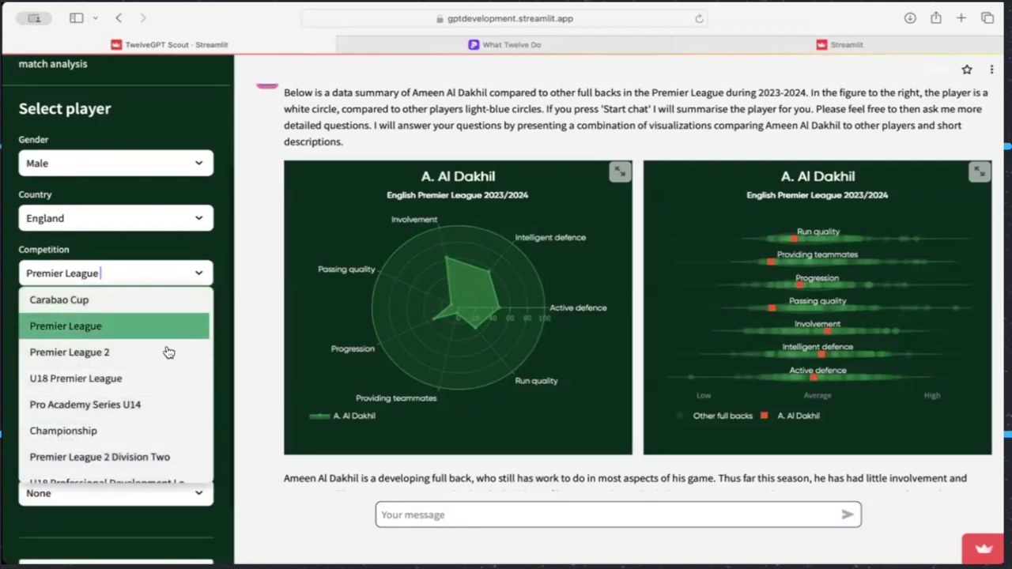
{"action": "left_click", "coordinate": [148, 431]}
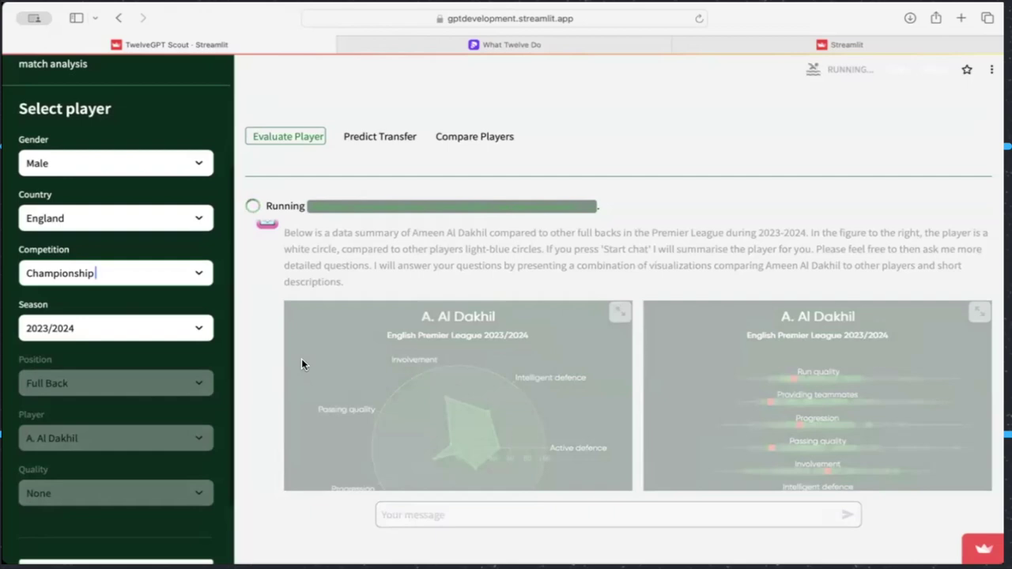
{"action": "scroll", "coordinate": [301, 358], "scroll_direction": "down", "scroll_amount": 1}
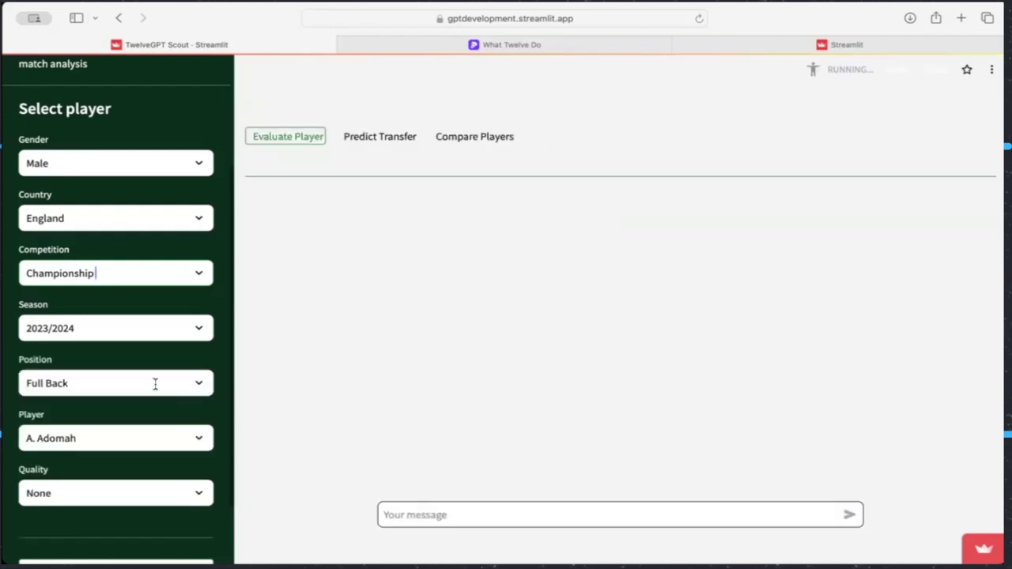
Step: Set the position to Winger and pick A. Appiah by searching 'appiah'
{"action": "left_click", "coordinate": [155, 383]}
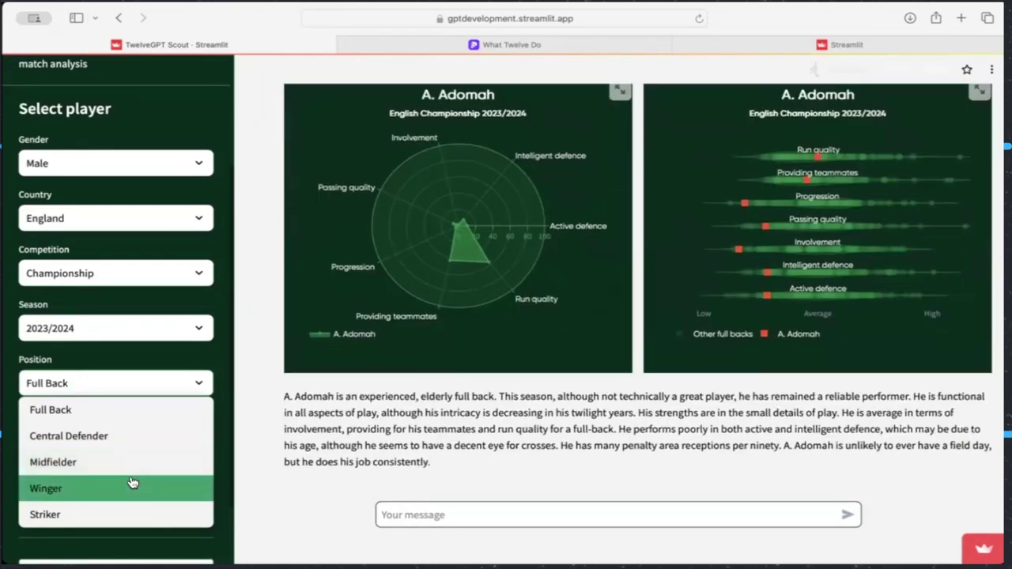
{"action": "left_click", "coordinate": [131, 485]}
{"action": "left_click", "coordinate": [114, 438]}
{"action": "type", "text": "appiah"}
{"action": "key", "text": "Return"}
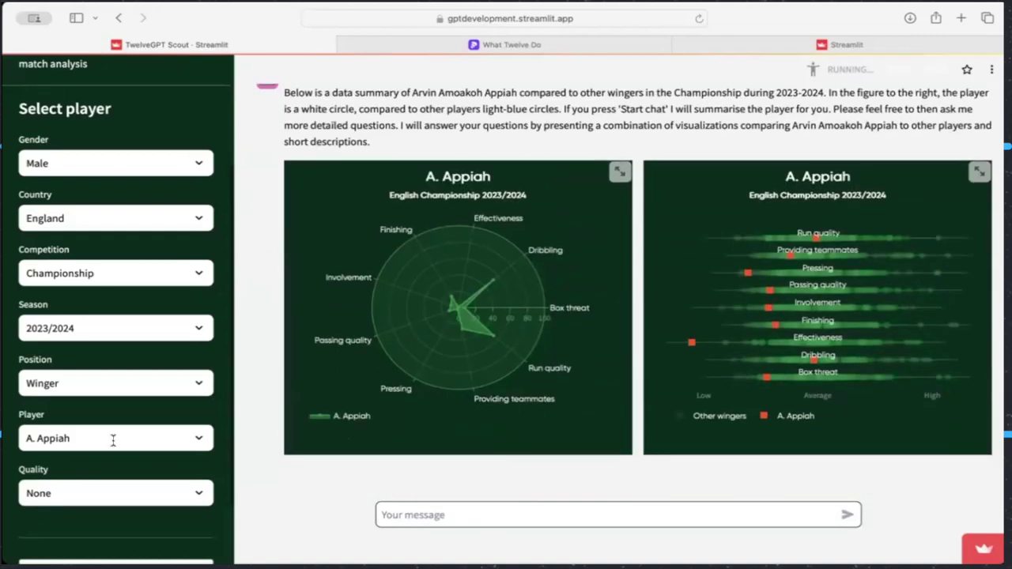
{"action": "left_click", "coordinate": [113, 438]}
{"action": "type", "text": "cl"}
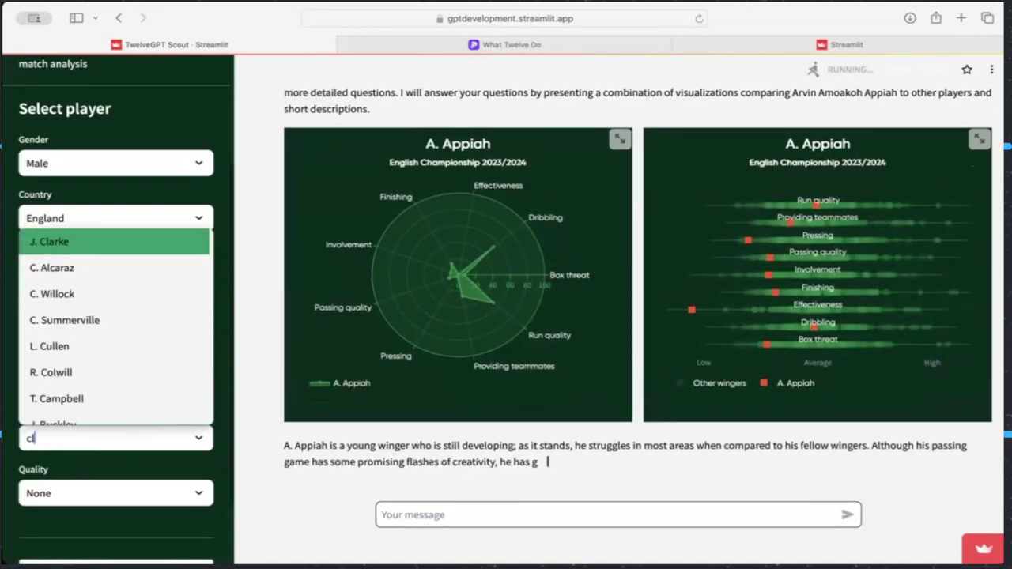
{"action": "left_click", "coordinate": [105, 242]}
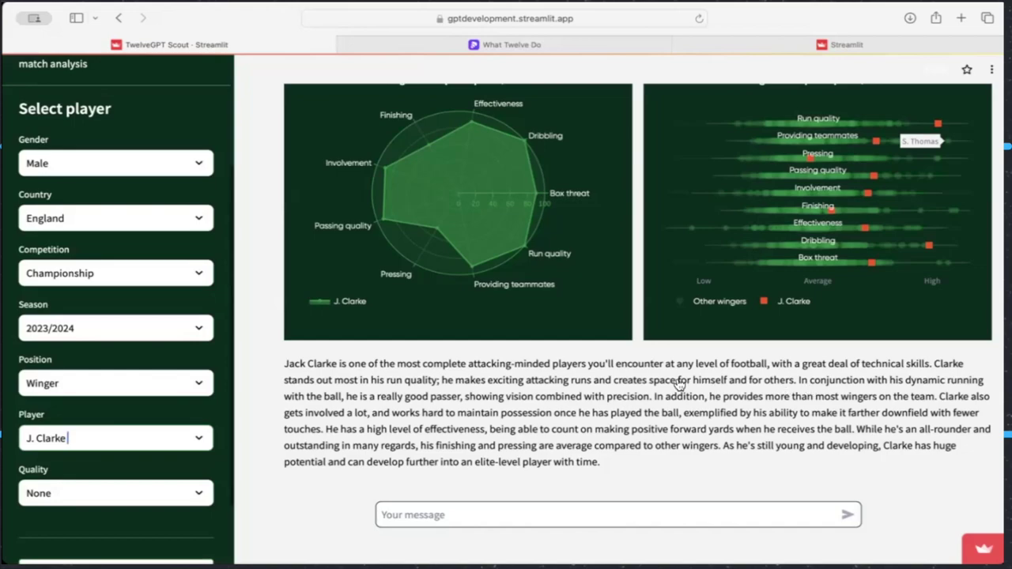
{"action": "scroll", "coordinate": [678, 384], "scroll_direction": "up", "scroll_amount": 5}
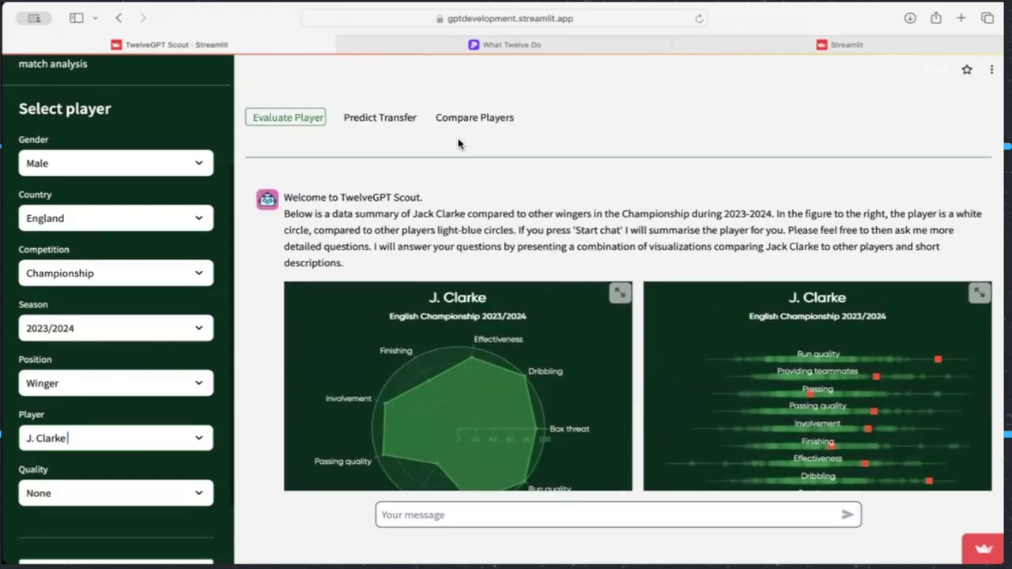
{"action": "left_click", "coordinate": [379, 119]}
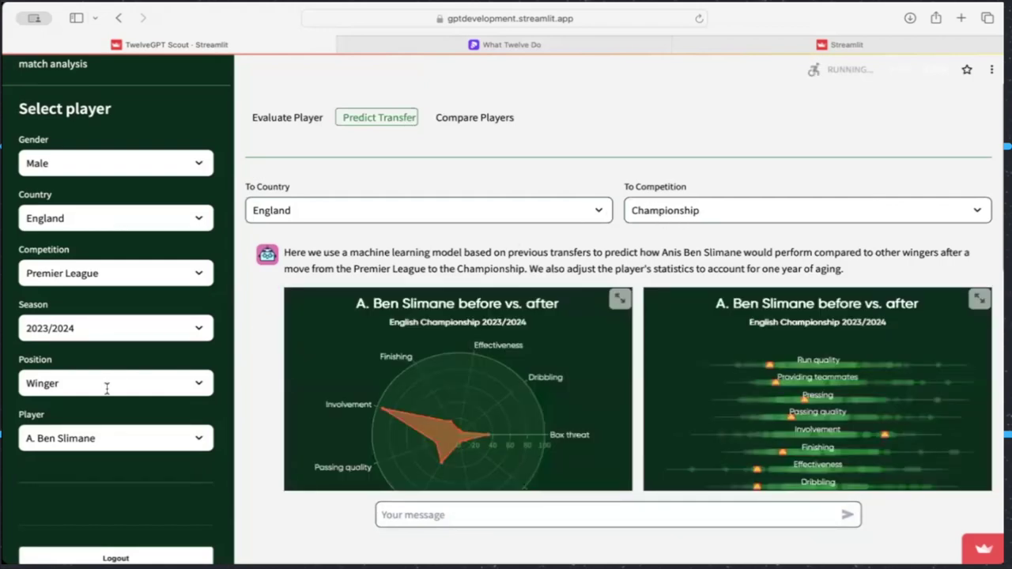
Step: Predict J. Clarke's transfer from the Championship to the Premier League, found by typing 'cla'
{"action": "left_click", "coordinate": [133, 273]}
{"action": "left_click", "coordinate": [128, 338]}
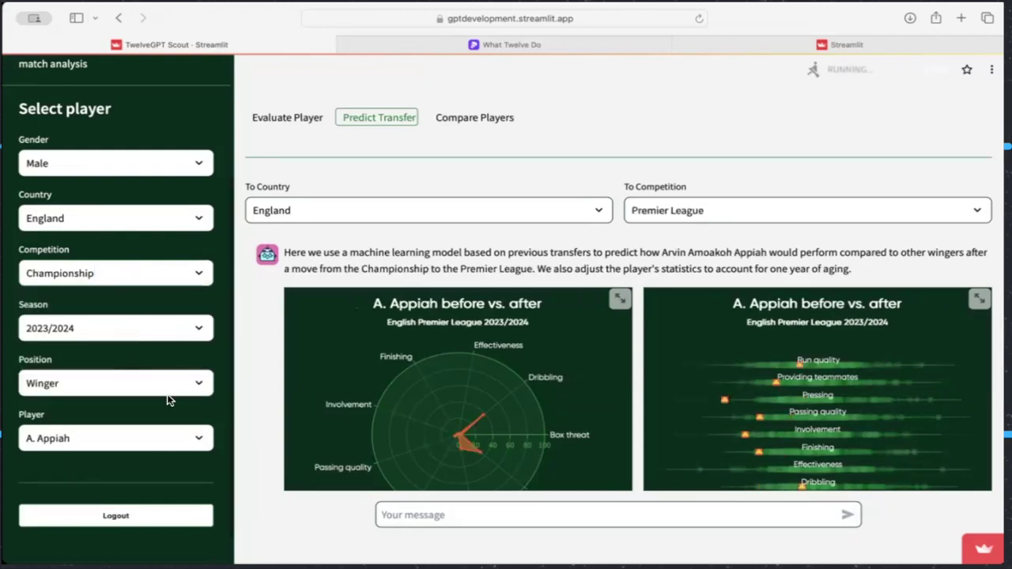
{"action": "left_click", "coordinate": [119, 436]}
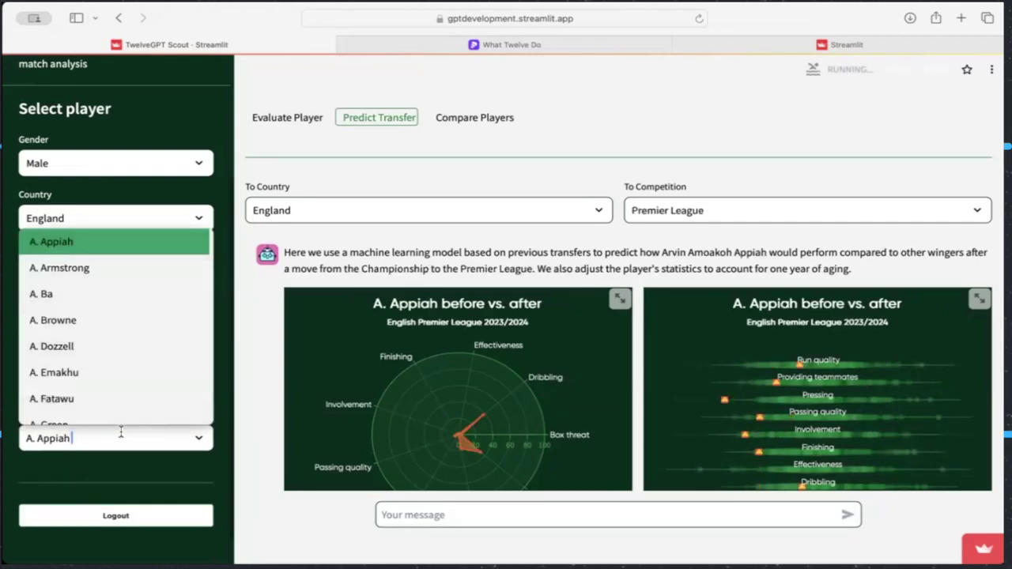
{"action": "type", "text": "cla"}
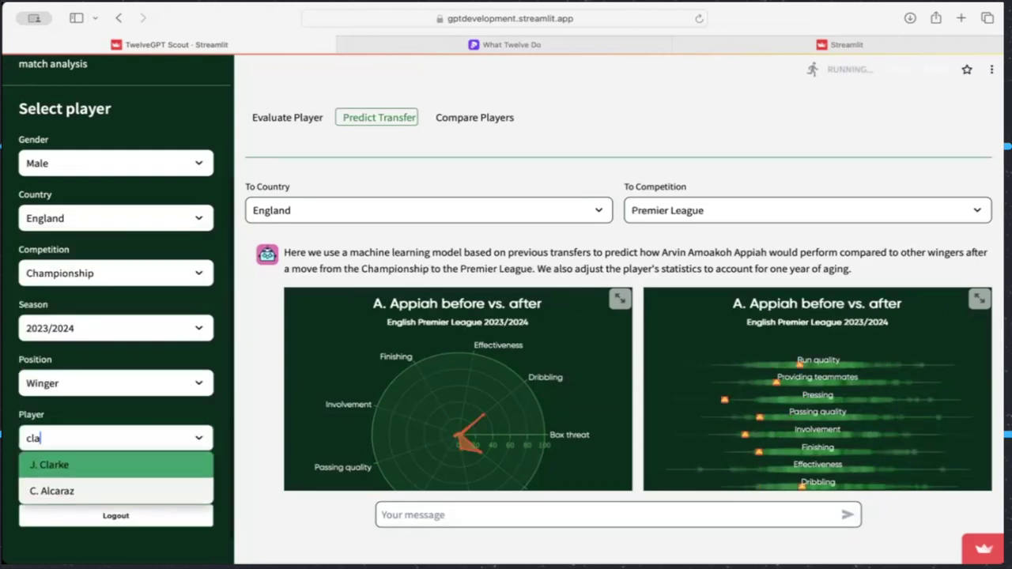
{"action": "left_click", "coordinate": [87, 472]}
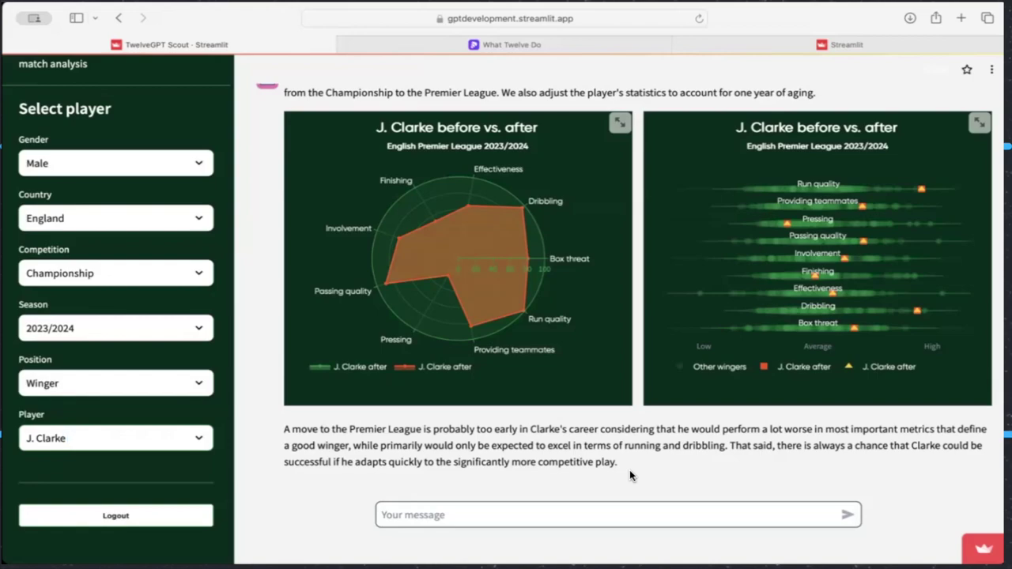
{"action": "scroll", "coordinate": [629, 475], "scroll_direction": "up", "scroll_amount": 2}
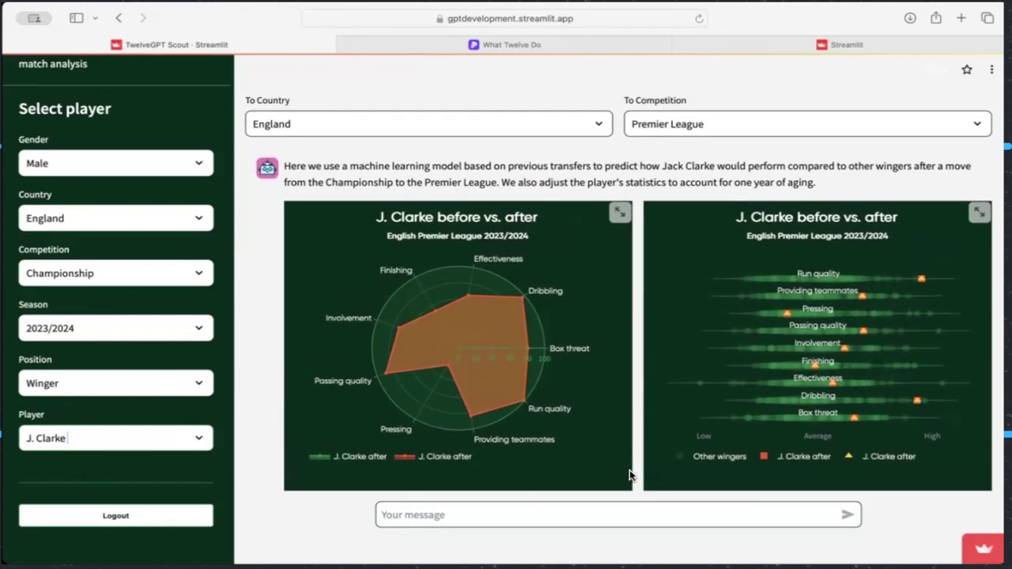